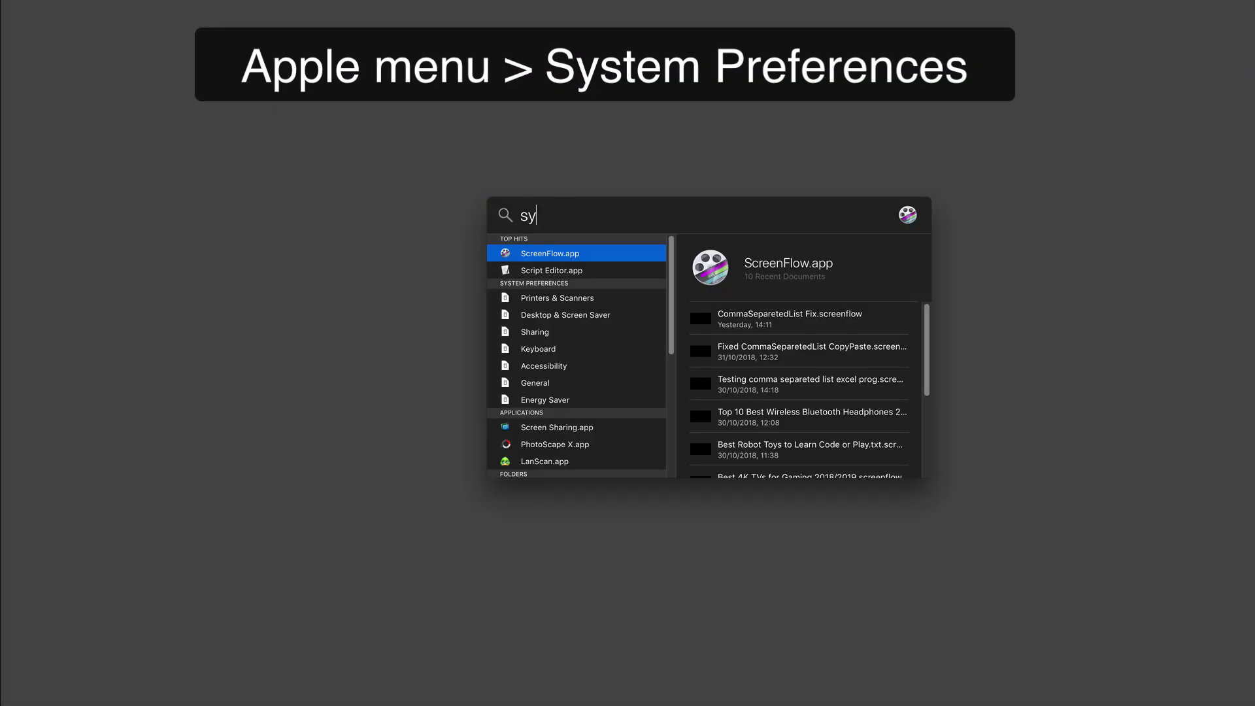
pyautogui.write('s')
# Step: Launch System Preferences from the Spotlight search result
pyautogui.press('Return')
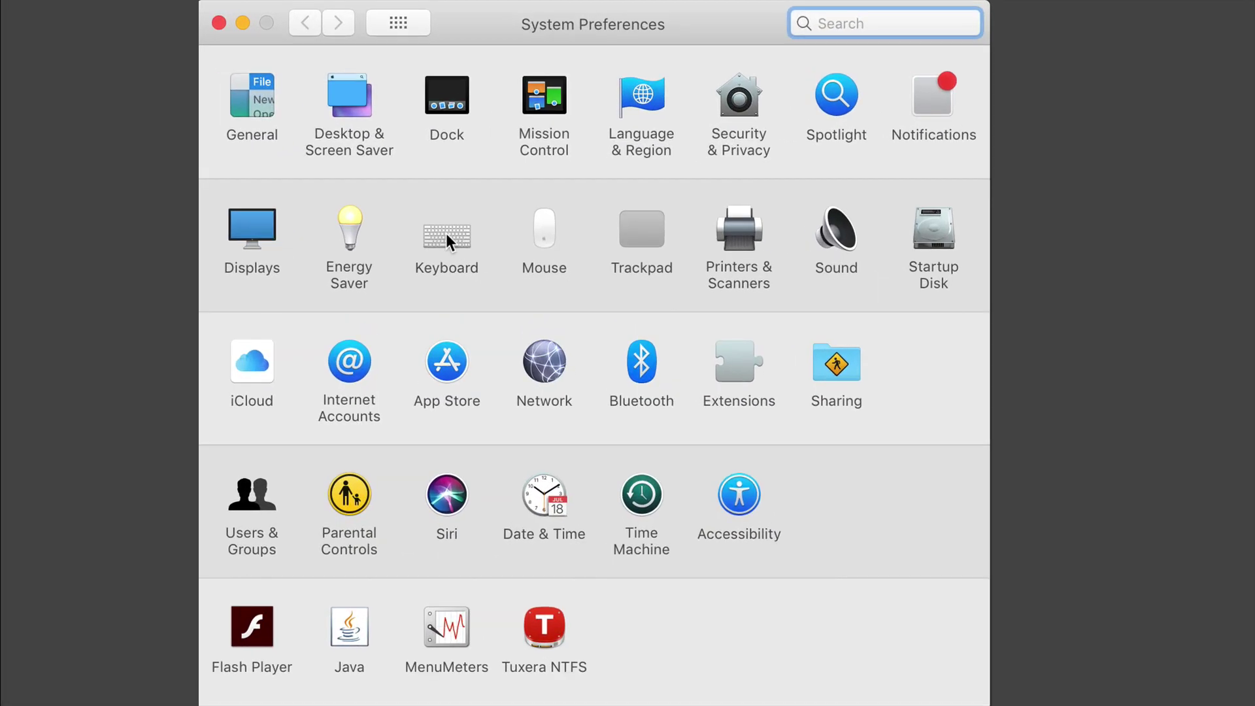
# Step: Turn Dictation on in Keyboard settings with Use Enhanced Dictation checked, then return to the overview
pyautogui.click(446, 234)
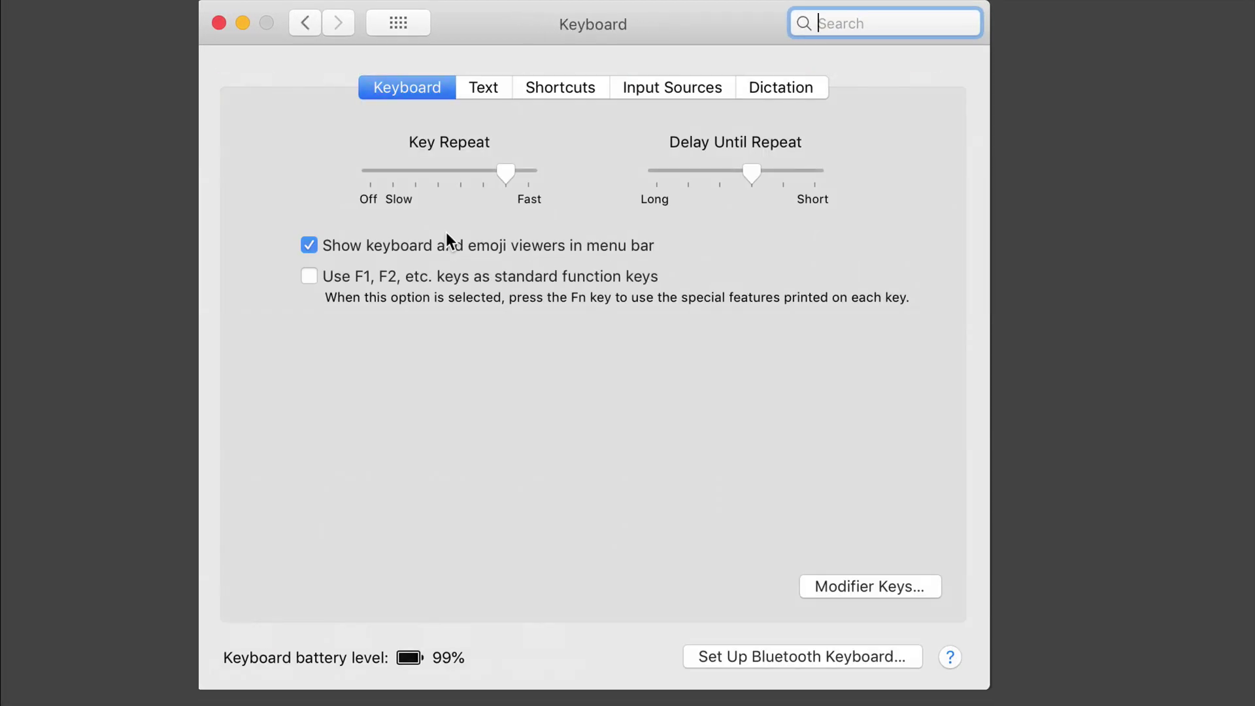
pyautogui.click(804, 88)
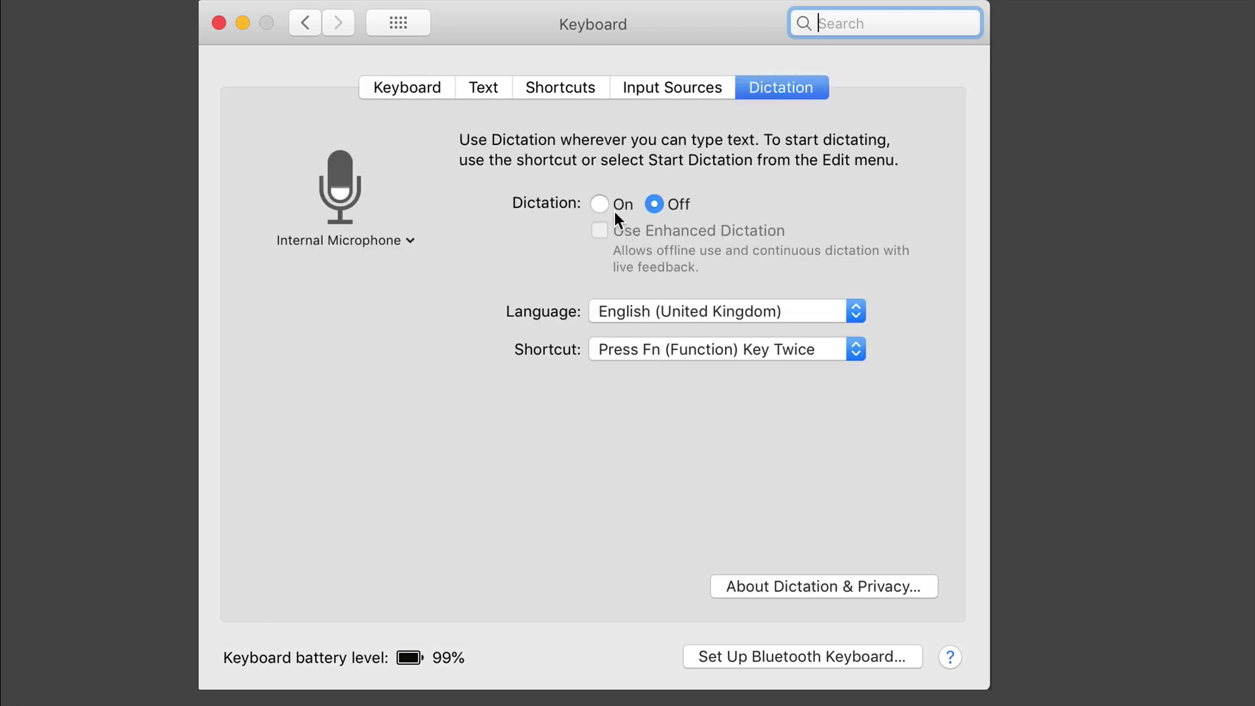
pyautogui.click(601, 202)
pyautogui.click(775, 206)
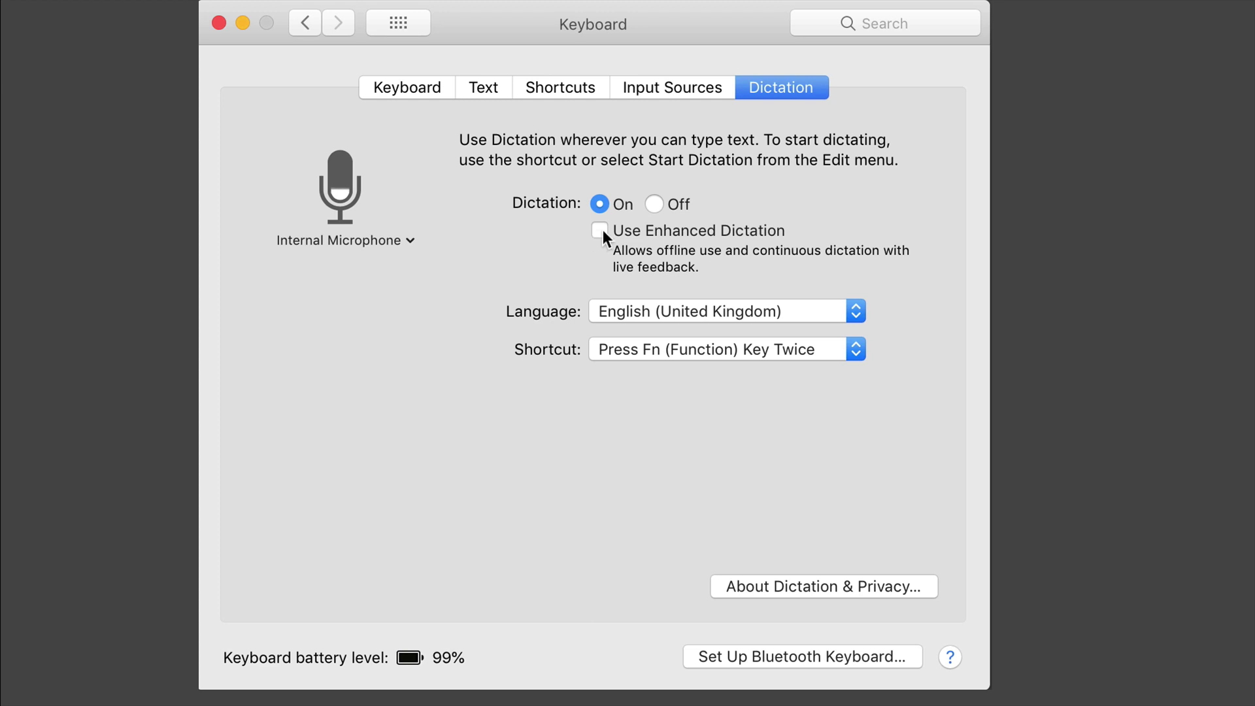
pyautogui.click(601, 232)
pyautogui.click(410, 30)
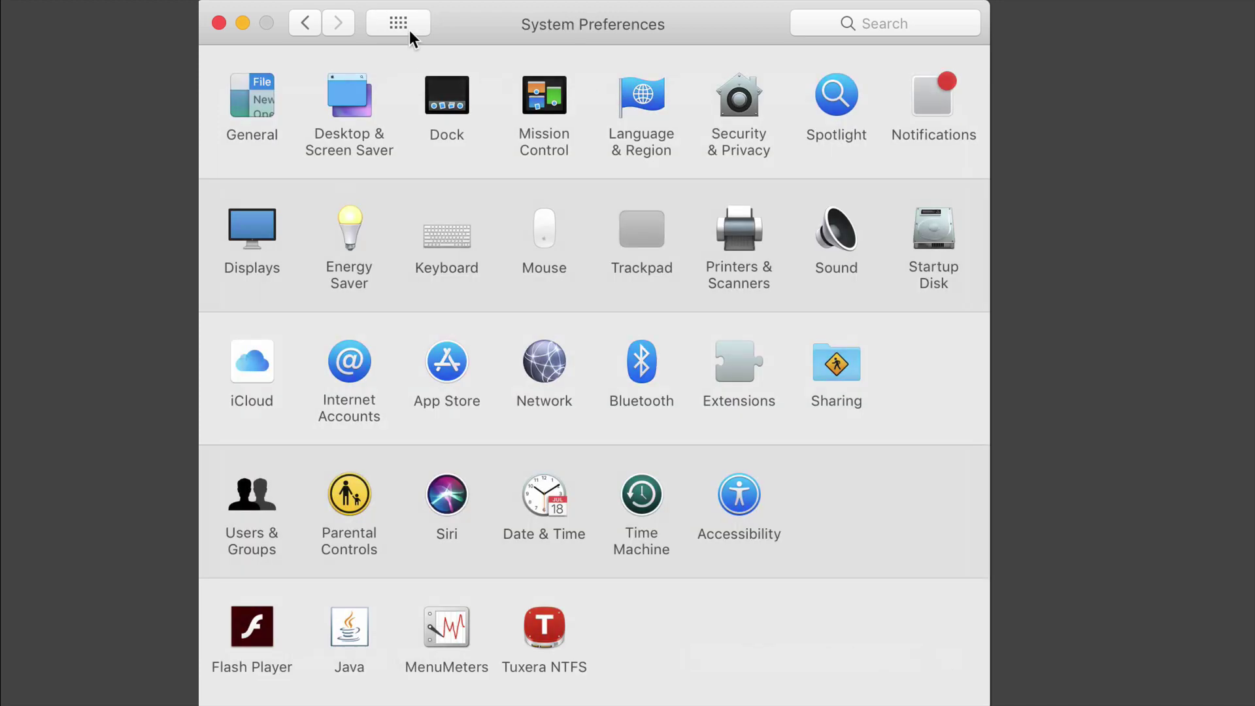
# Step: In Accessibility > Dictation, enable the keyword phrase and replace 'Computer' with 'Hey'
pyautogui.click(748, 501)
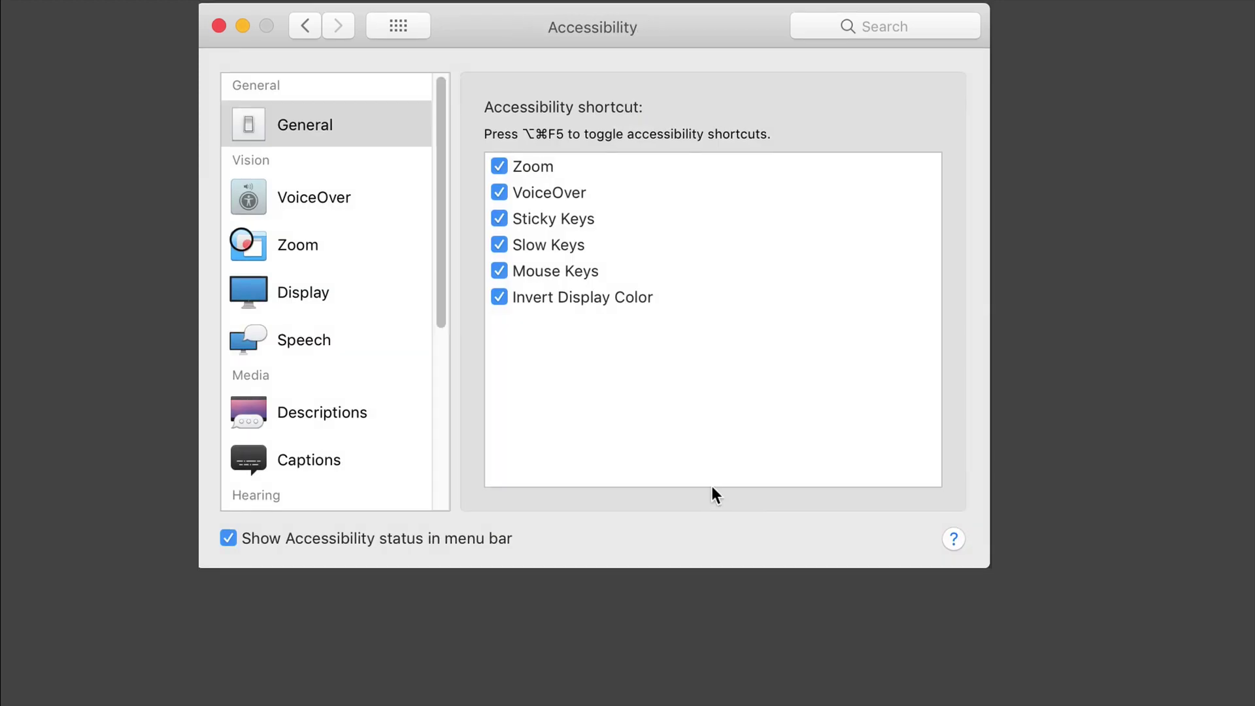
pyautogui.scroll(-5, 450, 291)
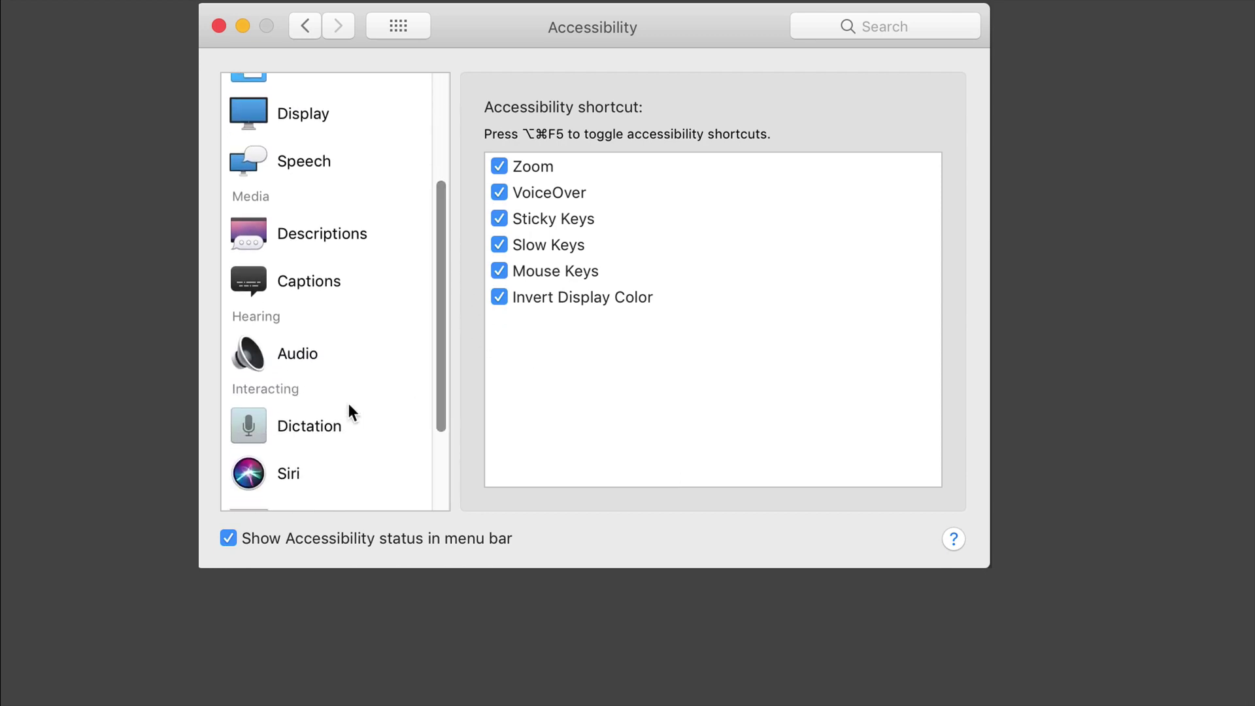
pyautogui.click(290, 423)
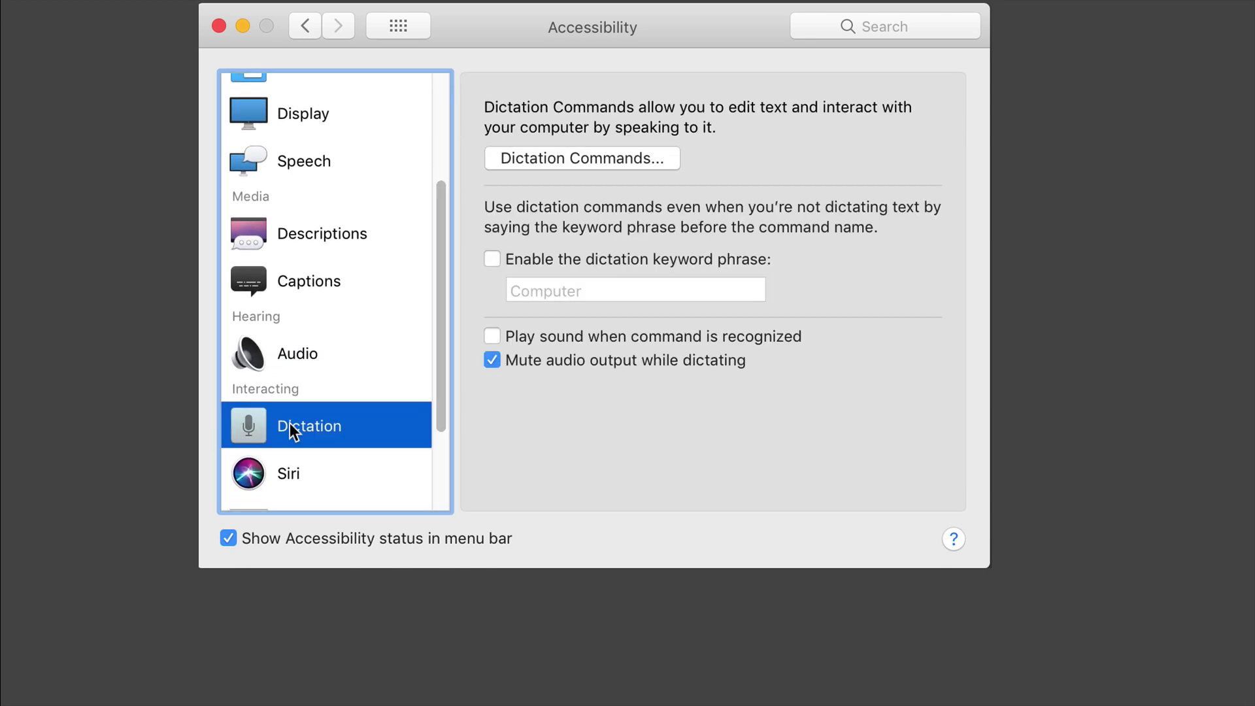
pyautogui.click(491, 259)
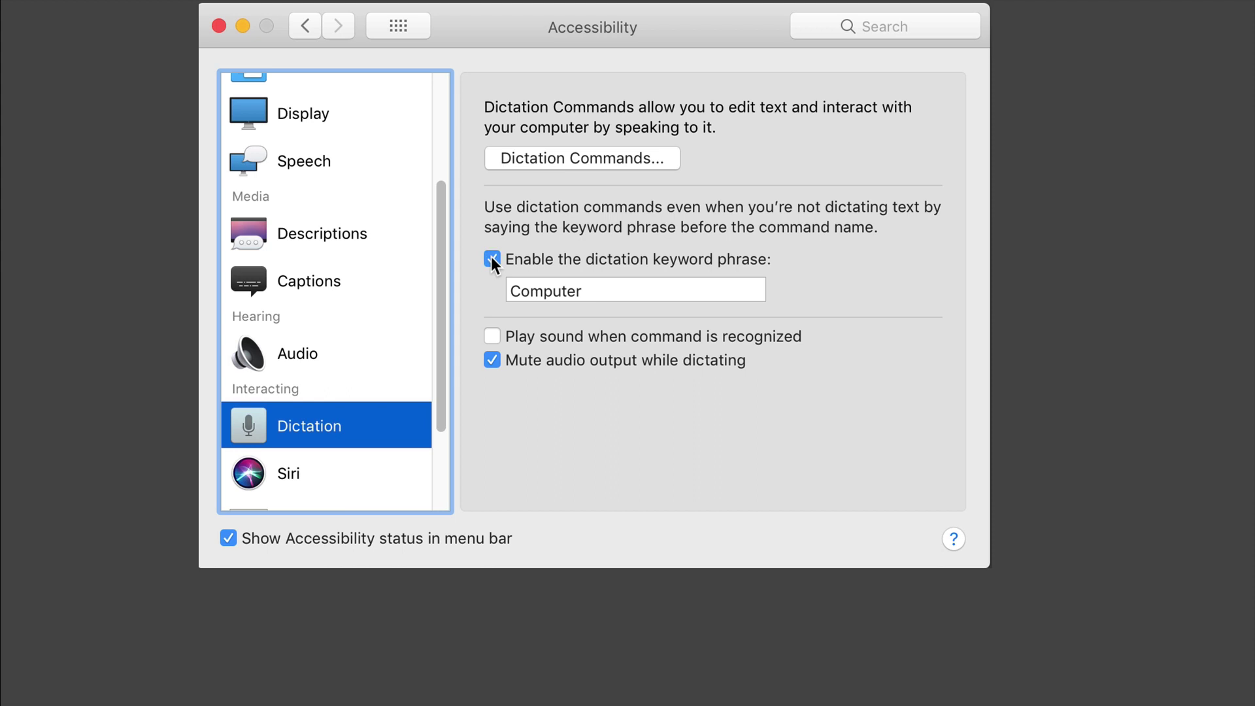
pyautogui.moveTo(588, 290); pyautogui.dragTo(498, 291)
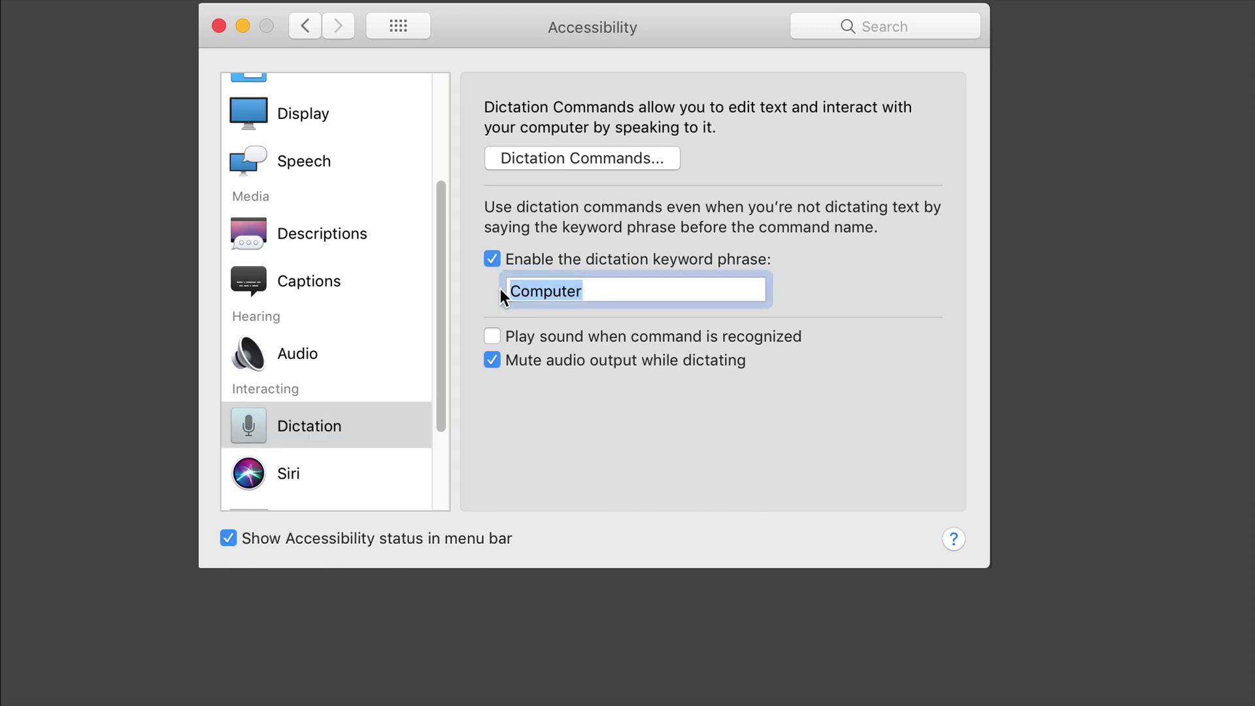
pyautogui.write('H')
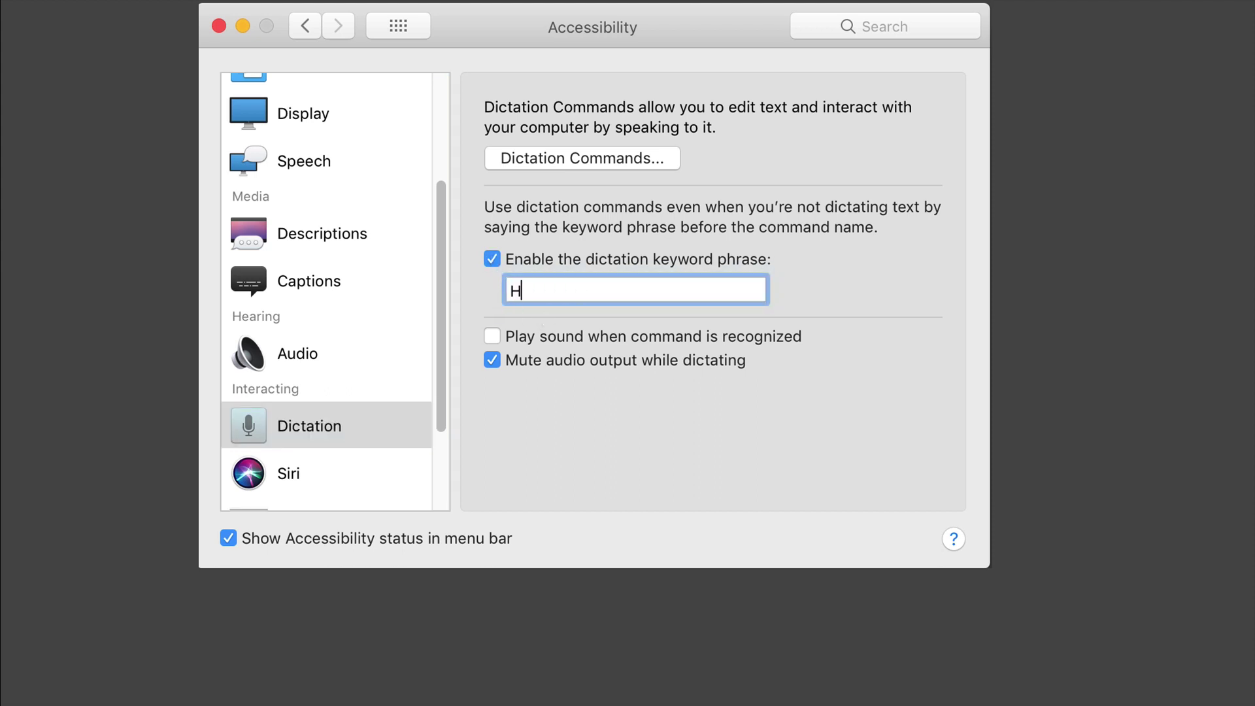
pyautogui.write('ey')
pyautogui.press('super+a')
# Step: Enable advanced dictation commands and add a new custom command 'Siri' for any application
pyautogui.click(608, 159)
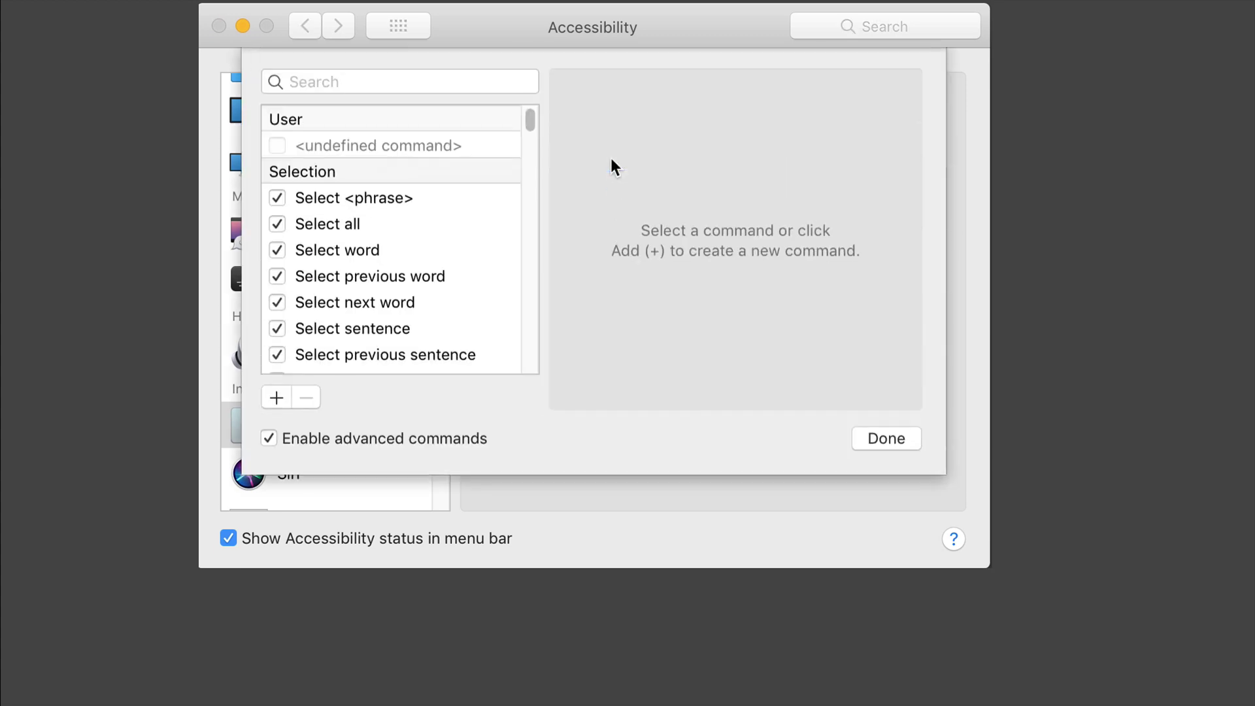
pyautogui.click(269, 442)
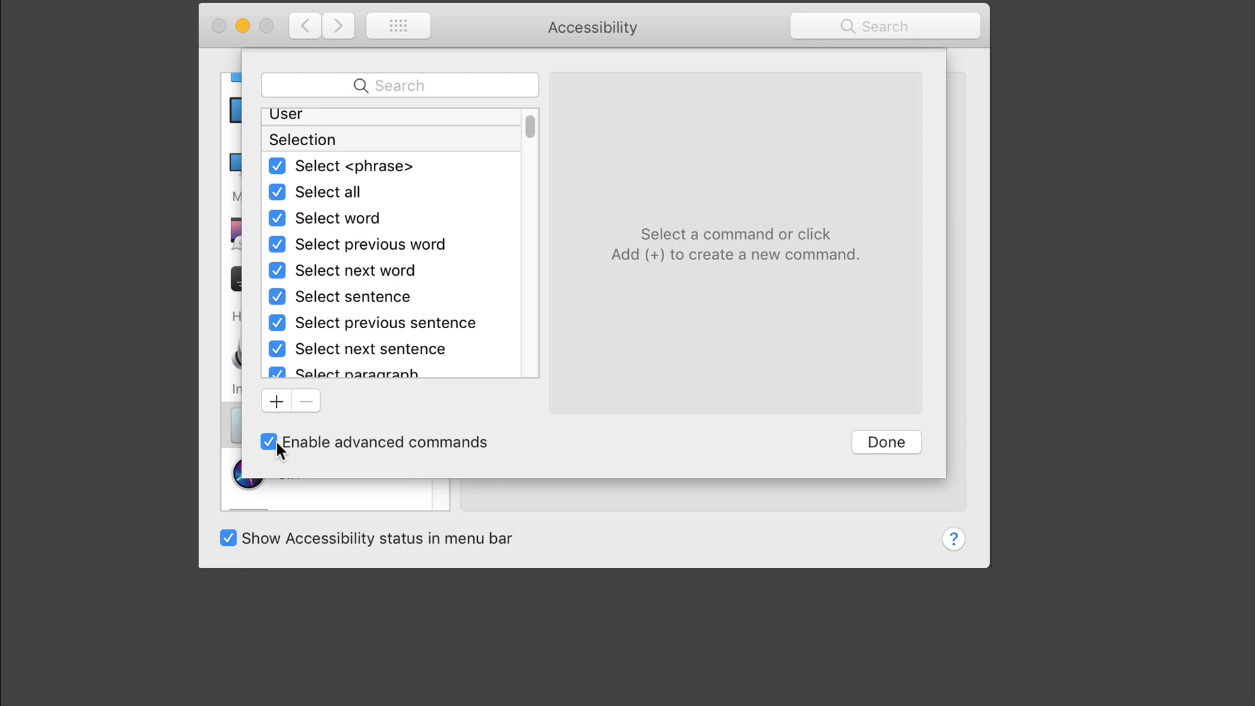
pyautogui.click(276, 402)
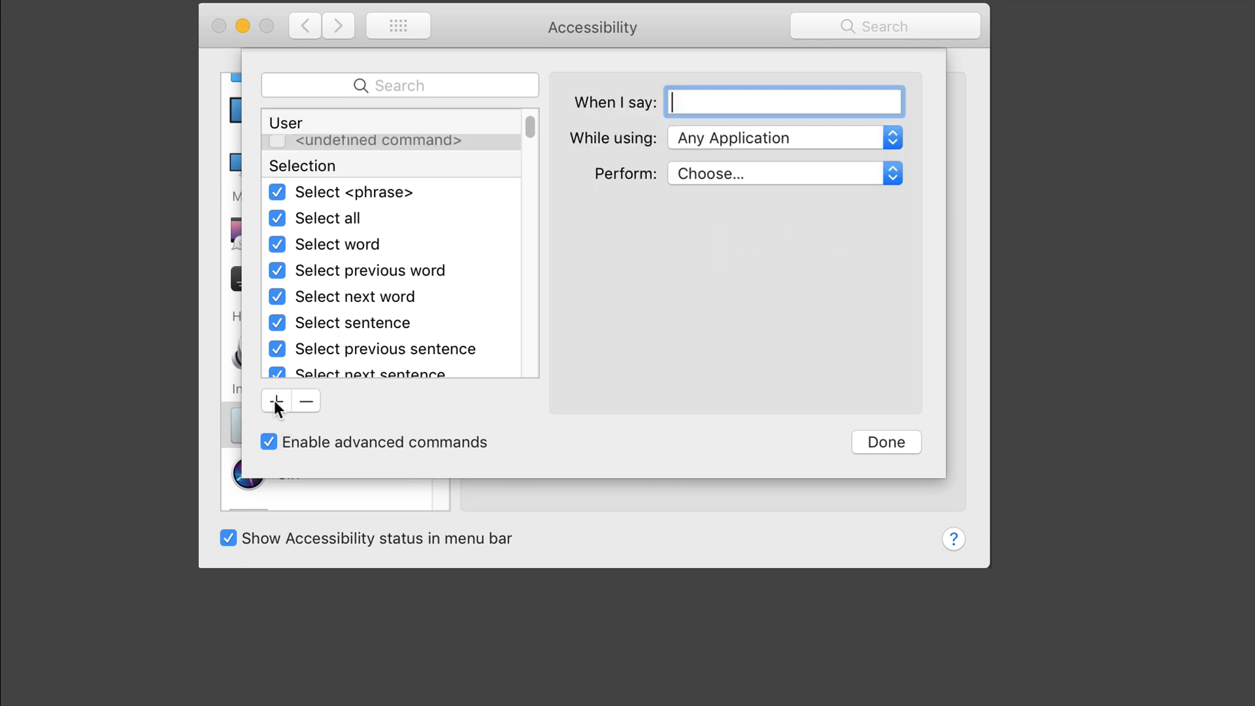
pyautogui.write('Siri')
pyautogui.click(787, 174)
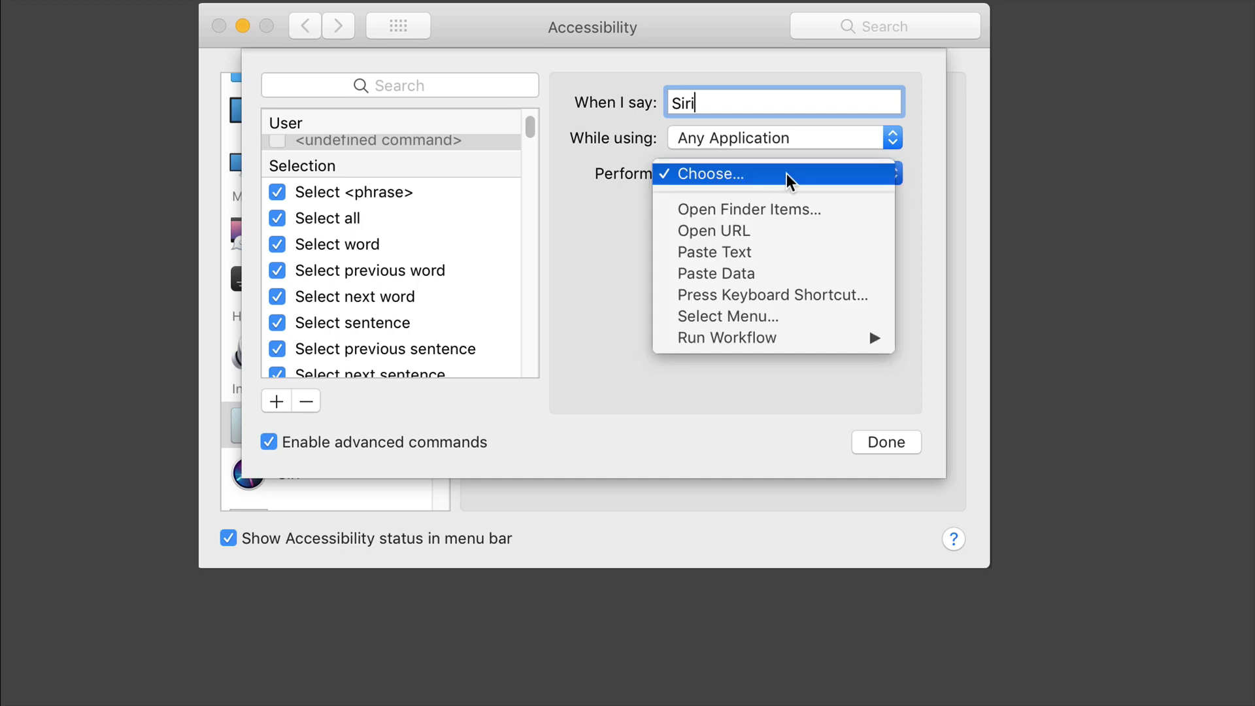
# Step: Make the command perform Open Finder Items with Applications > Siri.app and save it with Done
pyautogui.click(772, 210)
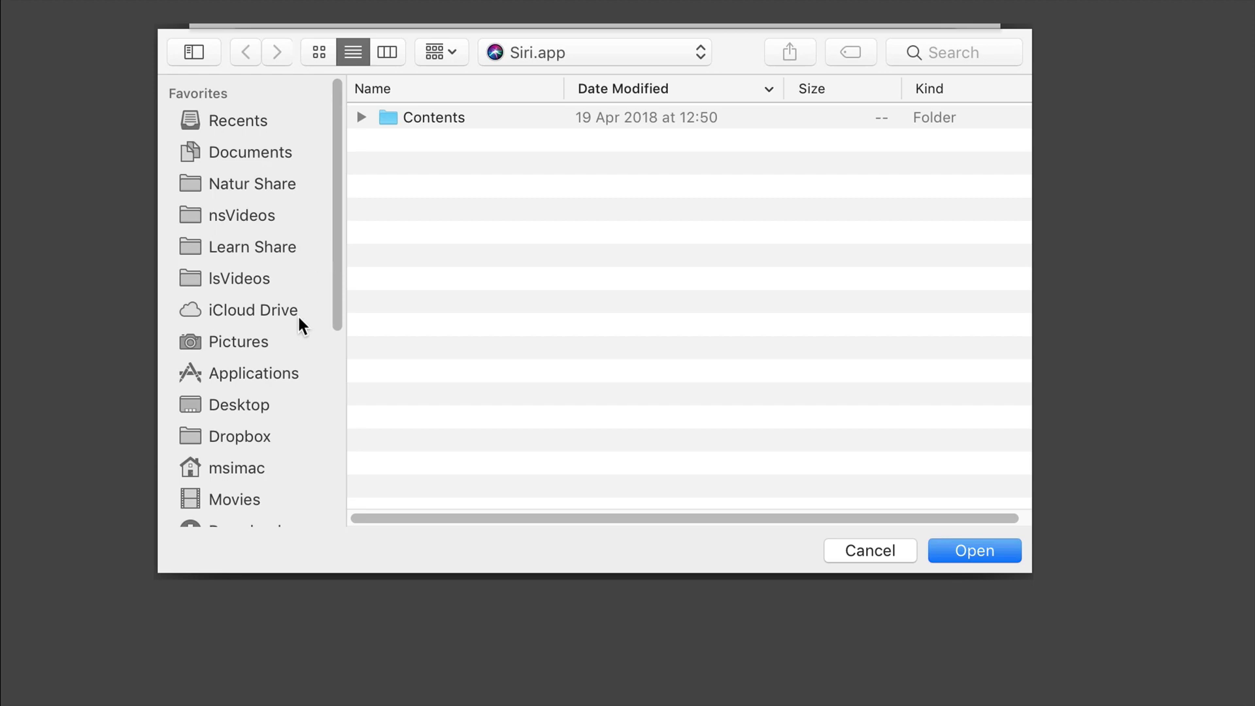
pyautogui.click(280, 376)
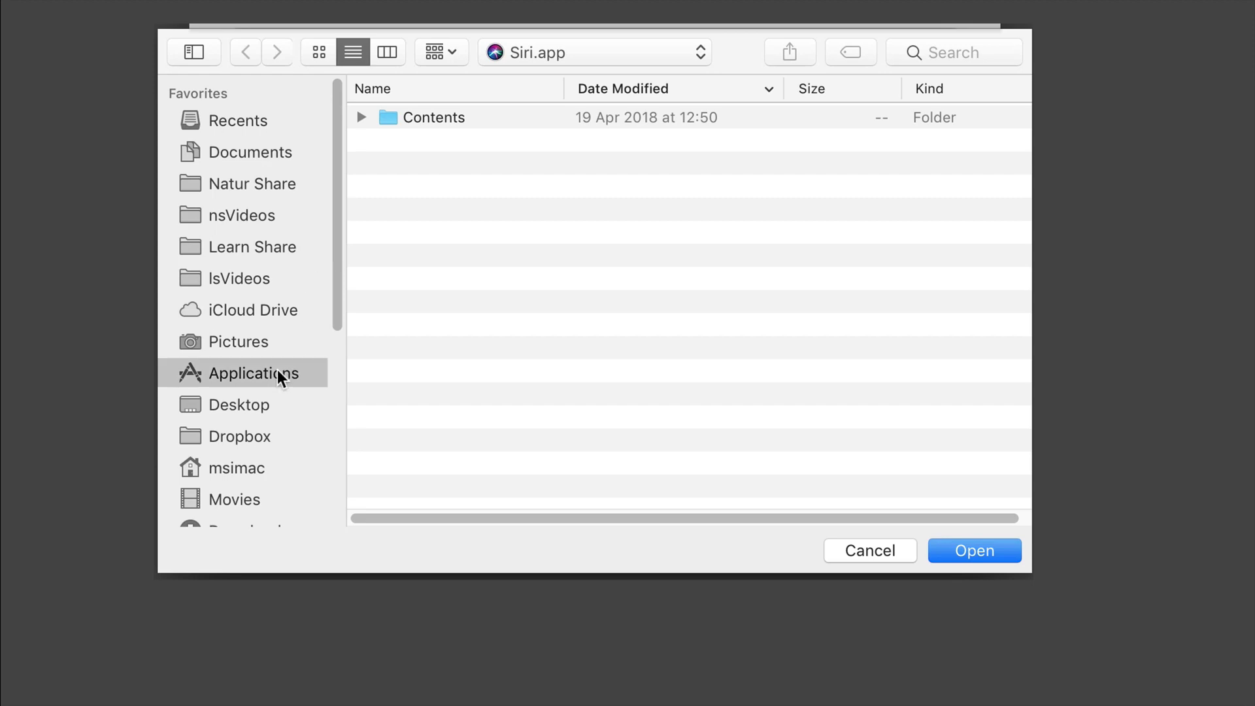
pyautogui.scroll(-5, 687, 333)
pyautogui.click(451, 480)
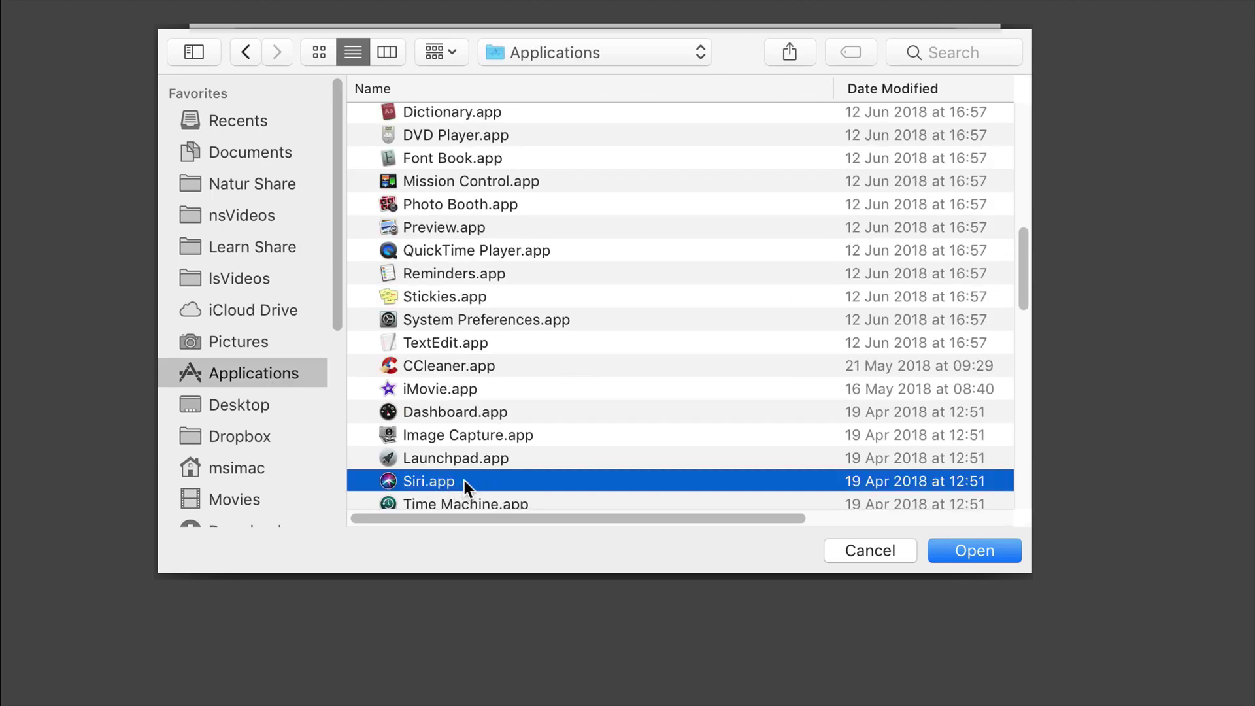
pyautogui.click(956, 564)
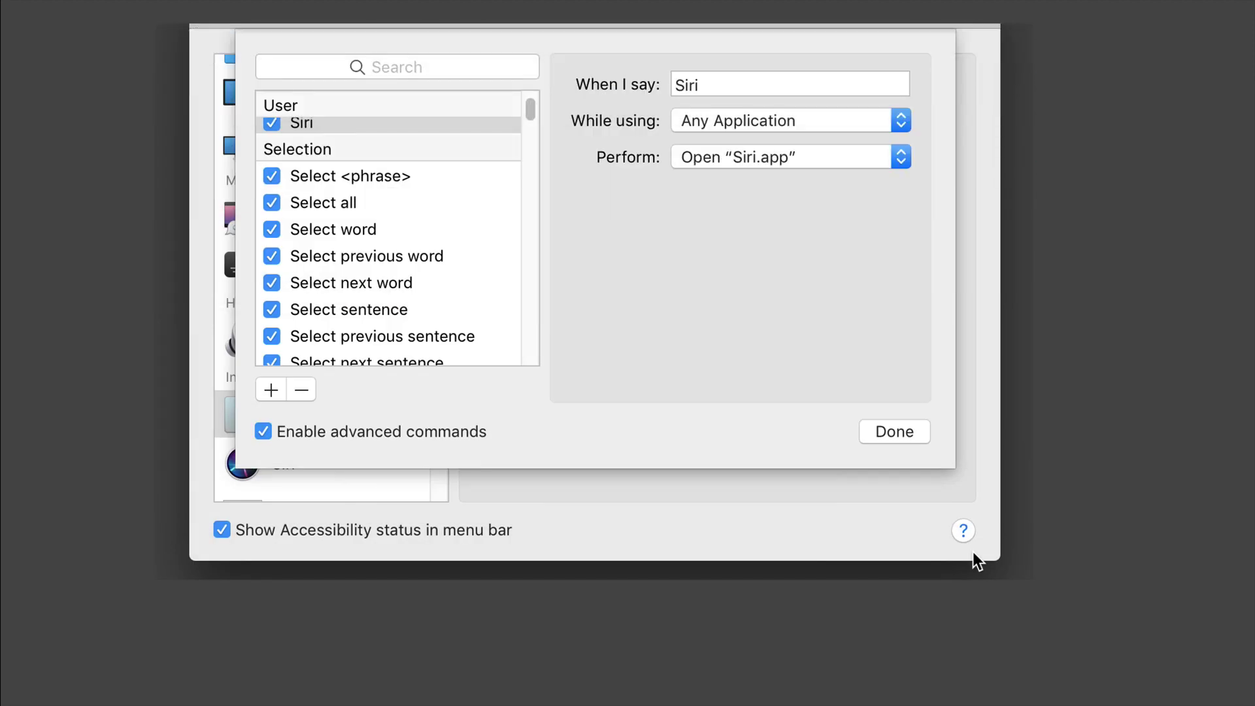
pyautogui.click(905, 432)
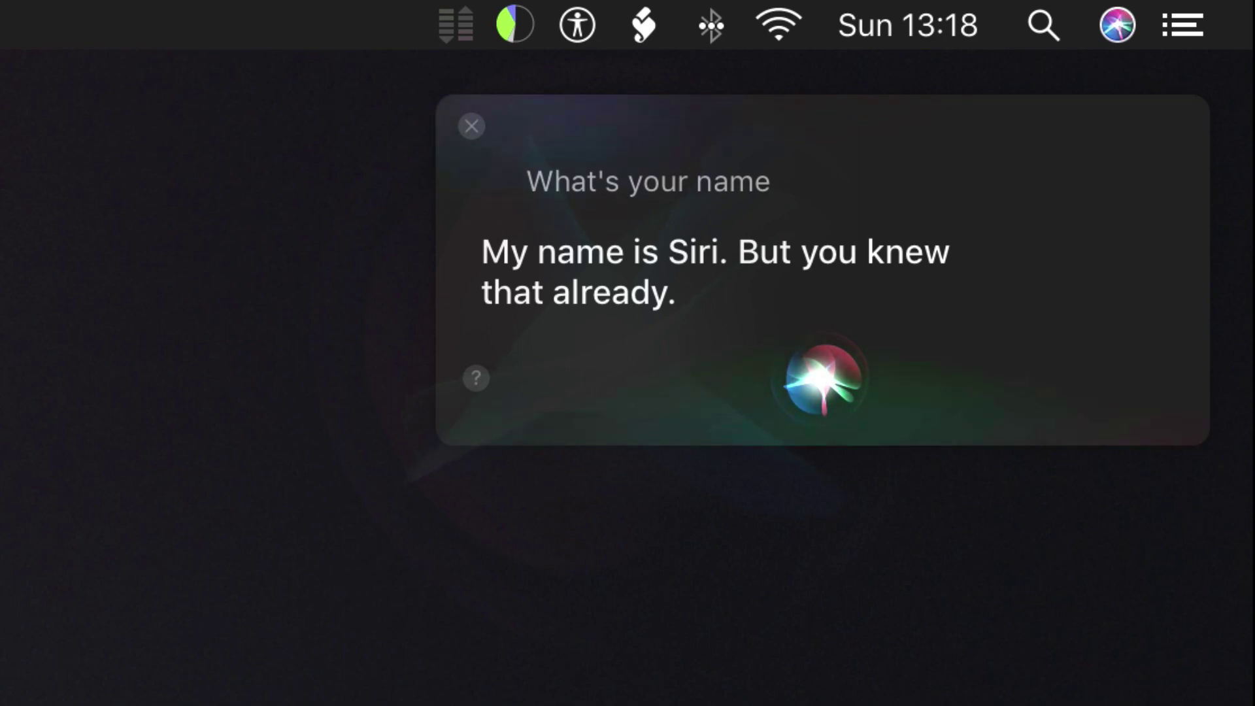
# Step: Ask Siri its name and age by voice, dismissing each answer and summoning it again
pyautogui.click(822, 378)
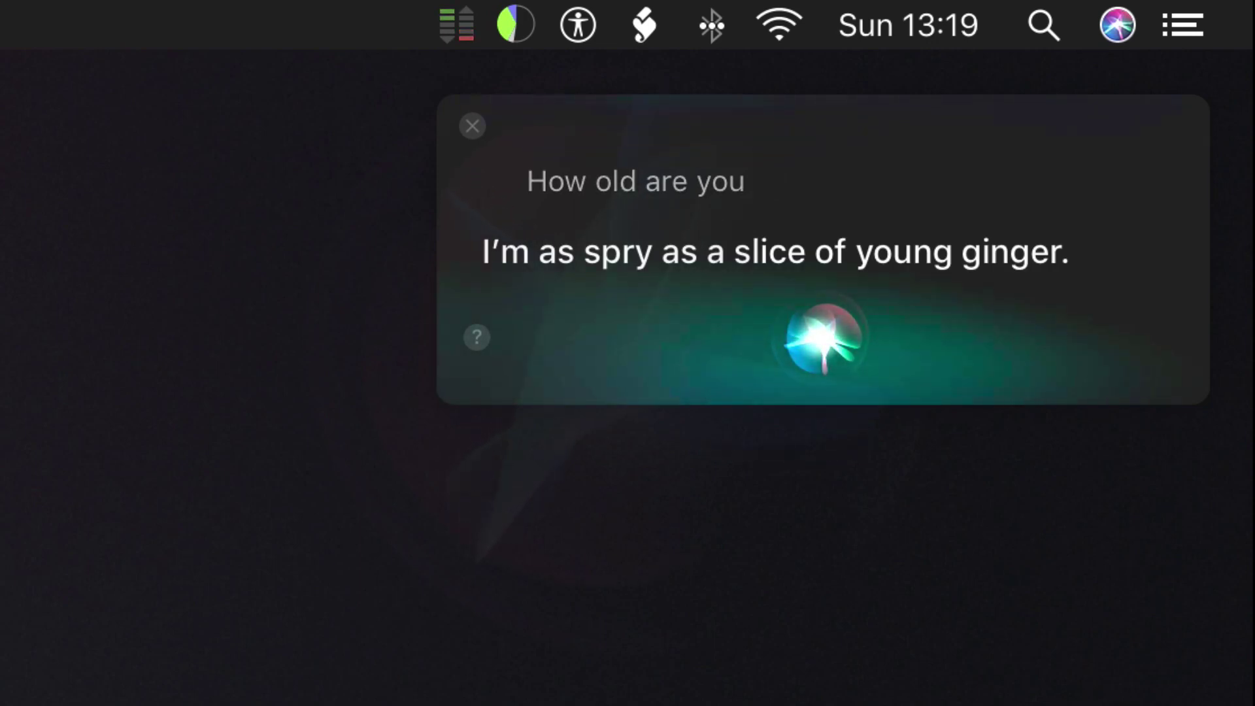
pyautogui.press('Escape')
pyautogui.press('super+space')
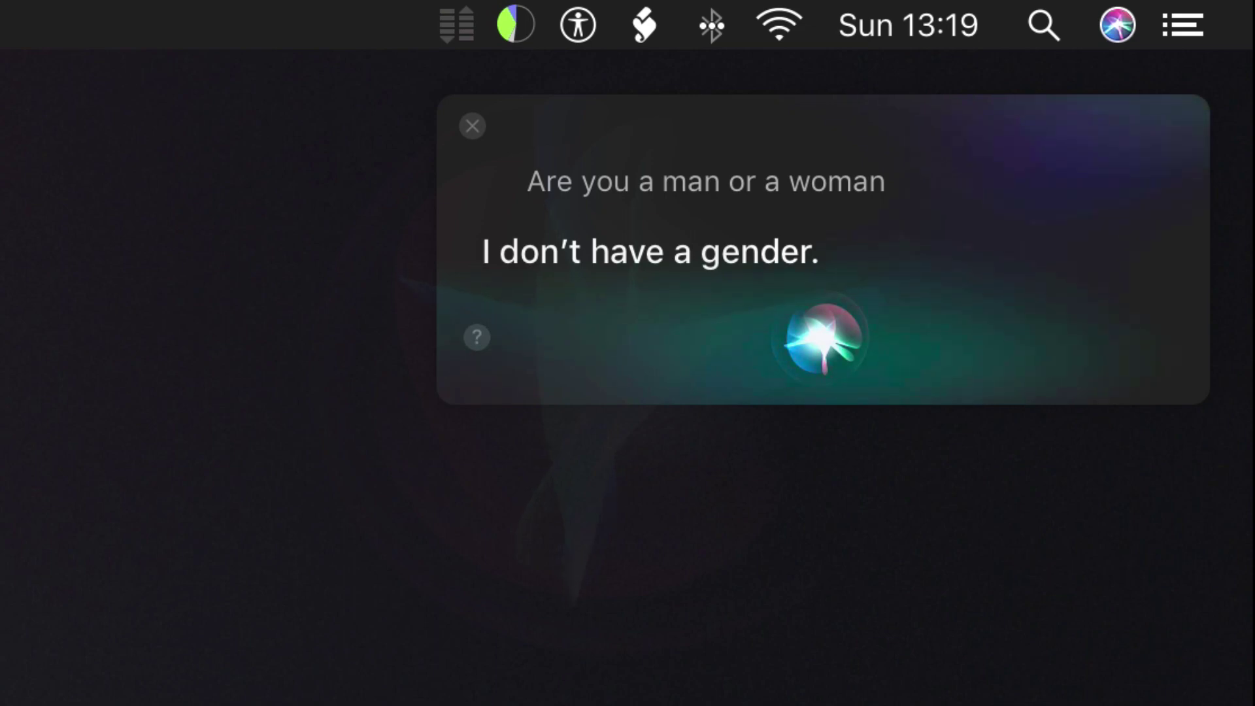
pyautogui.click(814, 340)
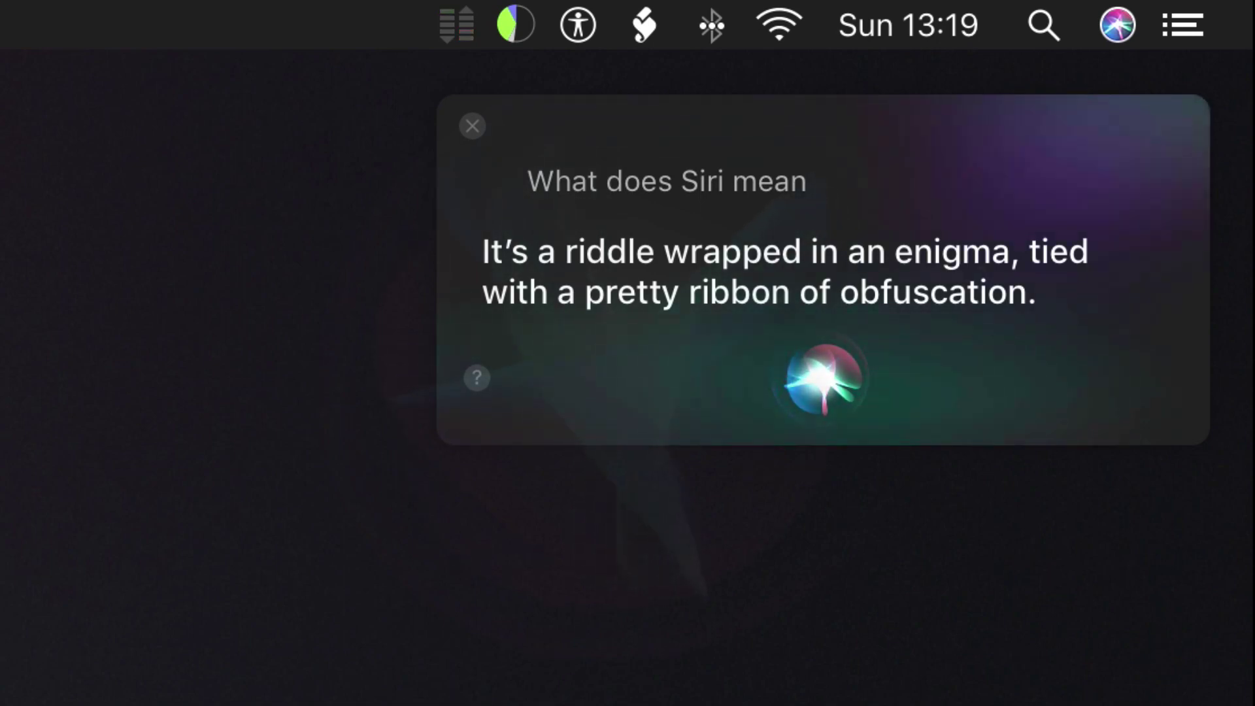
pyautogui.press('super+space')
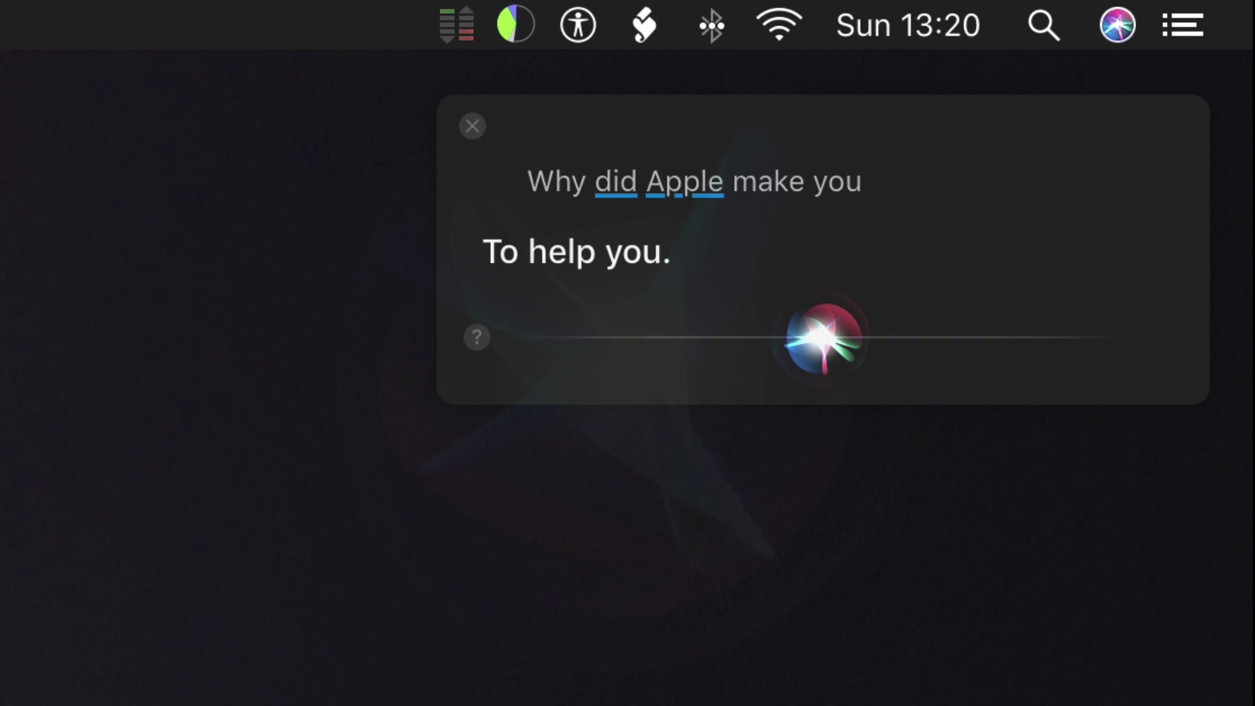
pyautogui.press('Escape')
pyautogui.press('super+space')
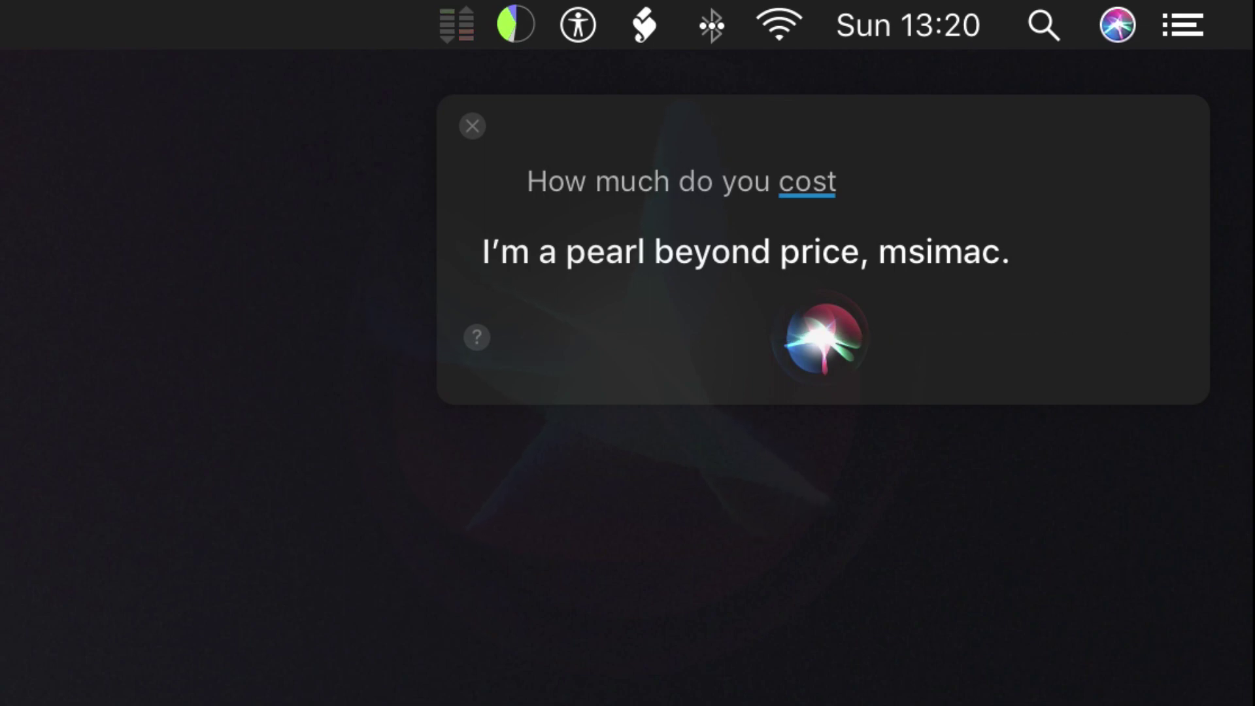
# Step: Ask Siri whether it can dance or rap, reading each reply and closing the panel
pyautogui.press('super+space')
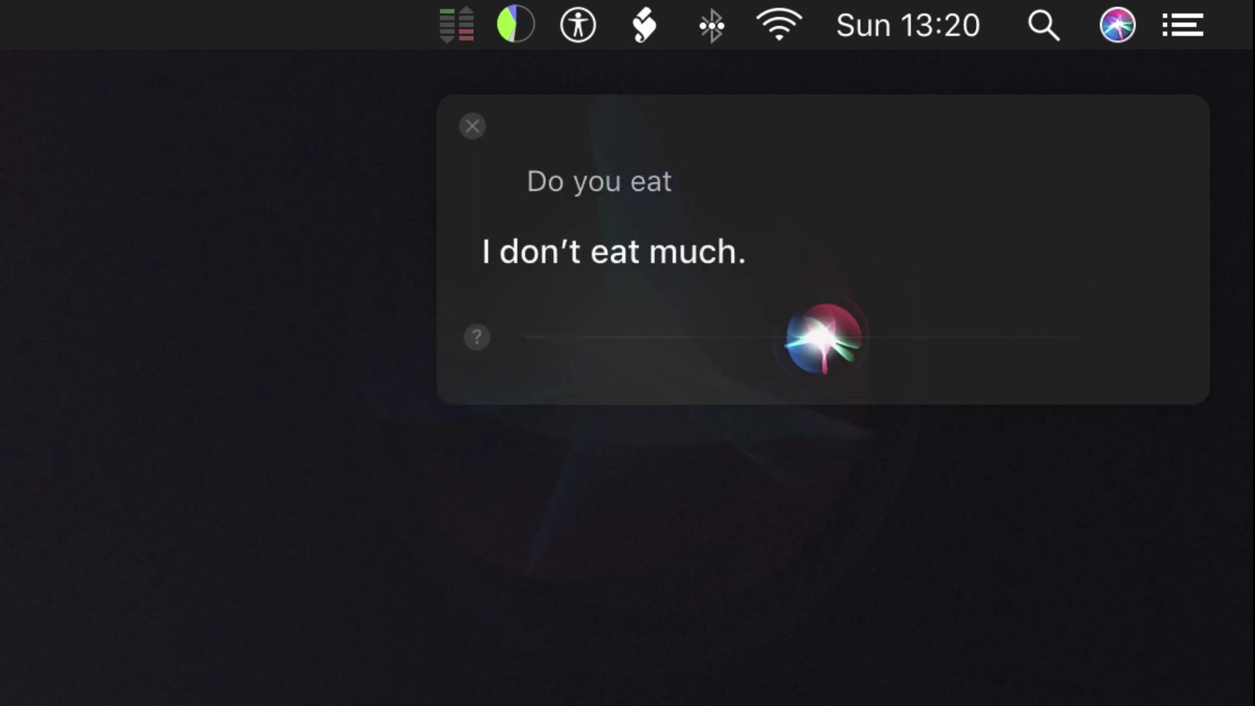
pyautogui.press('super+space')
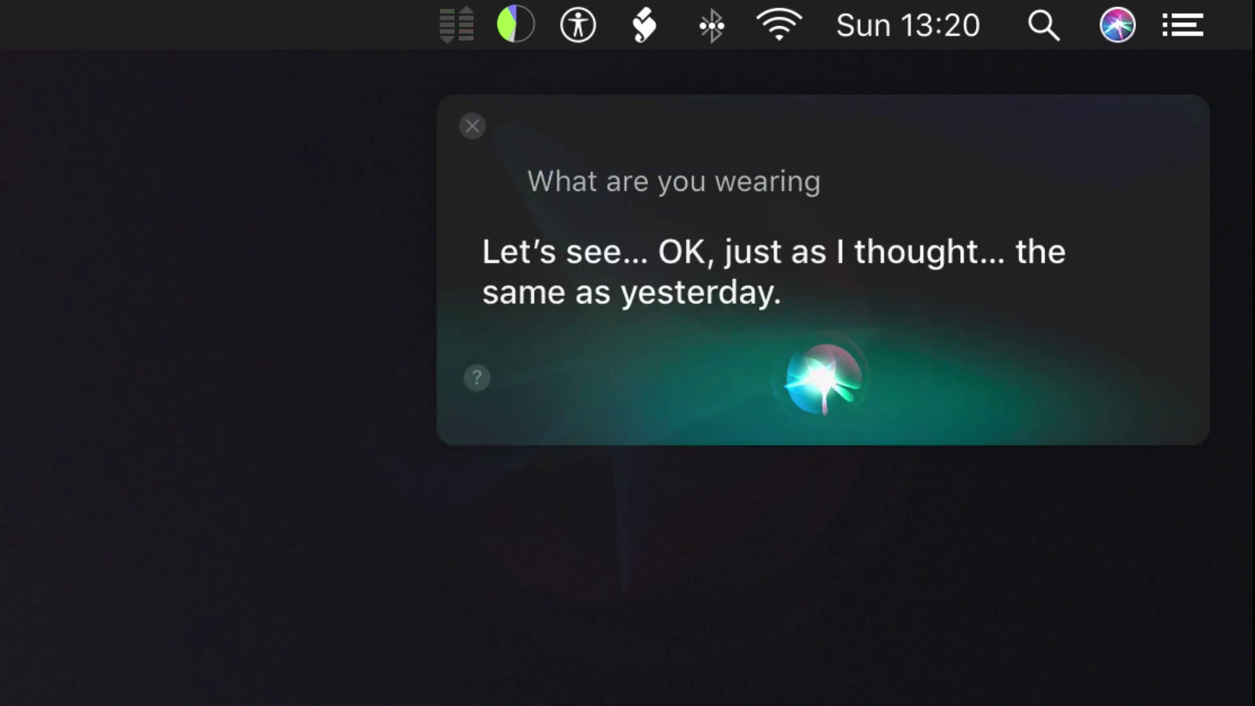
pyautogui.press('Escape')
pyautogui.press('super+space')
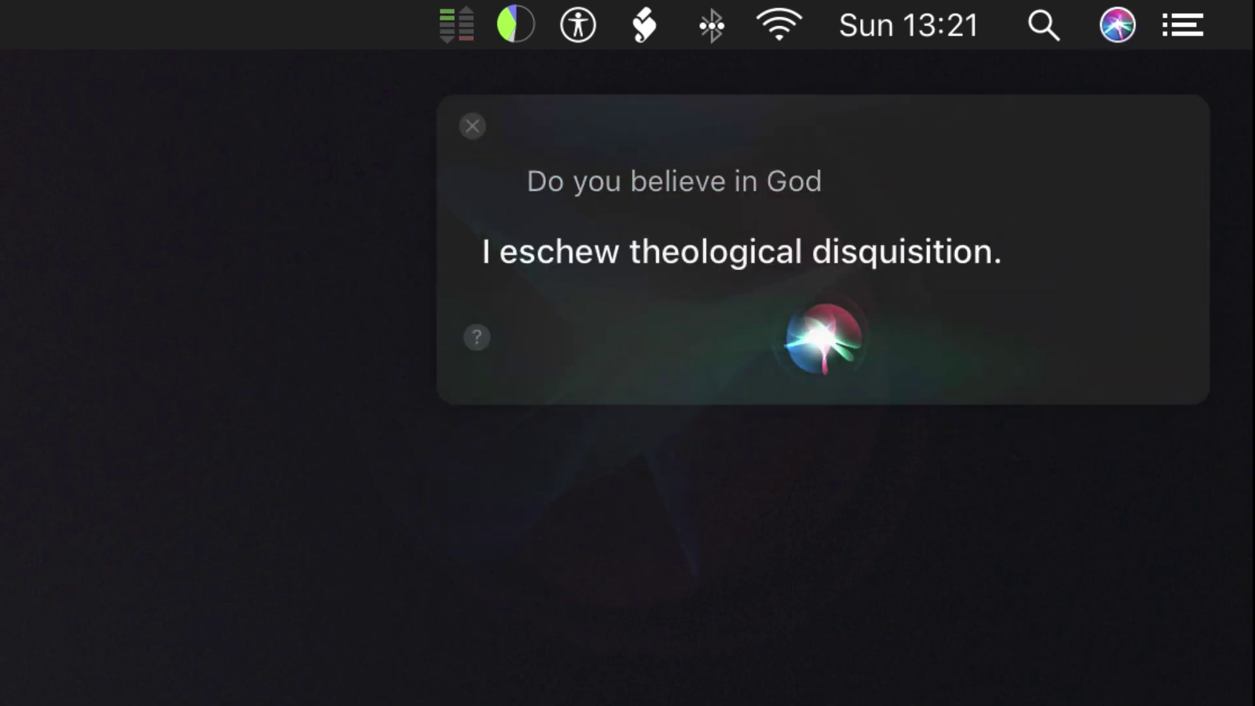
pyautogui.press('super+space')
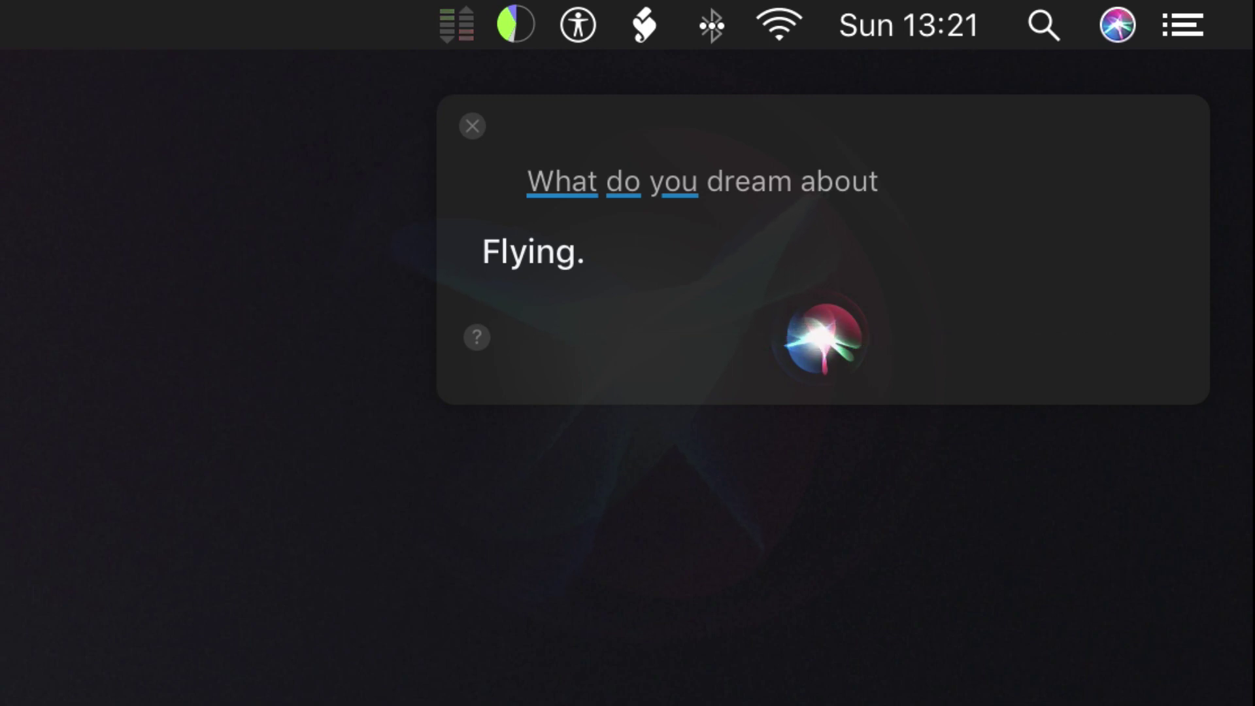
pyautogui.press('super+space')
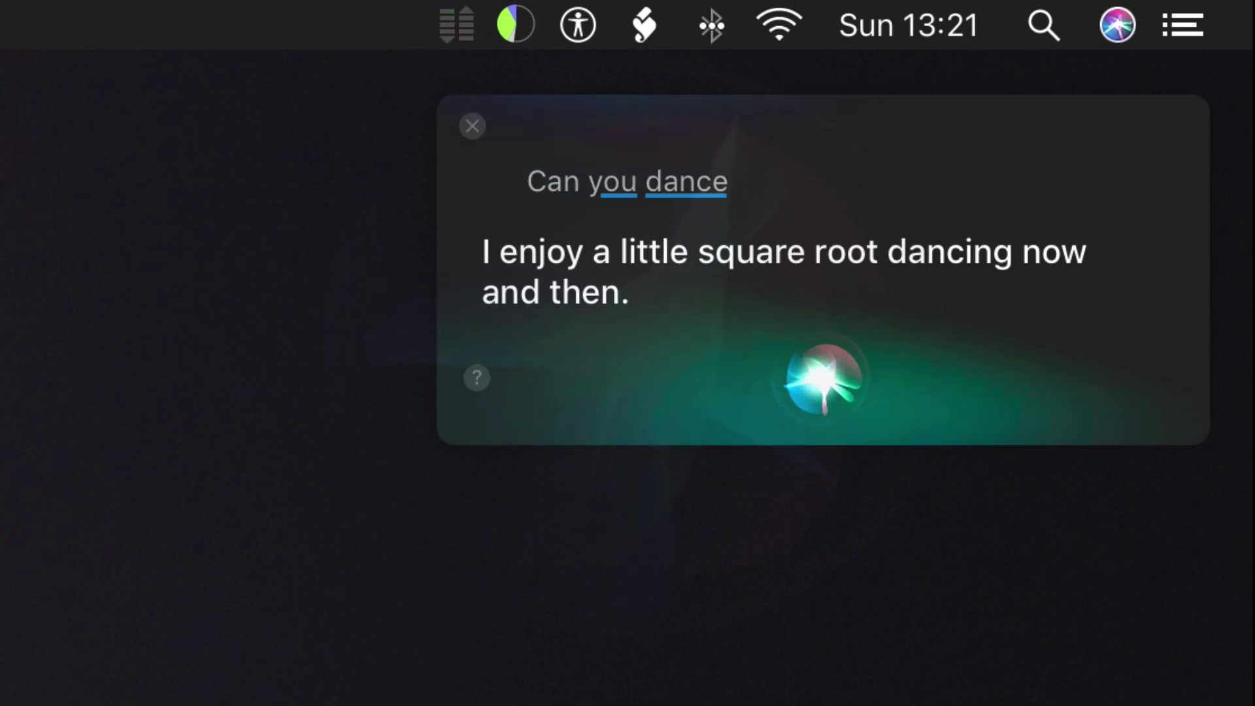
pyautogui.click(1118, 25)
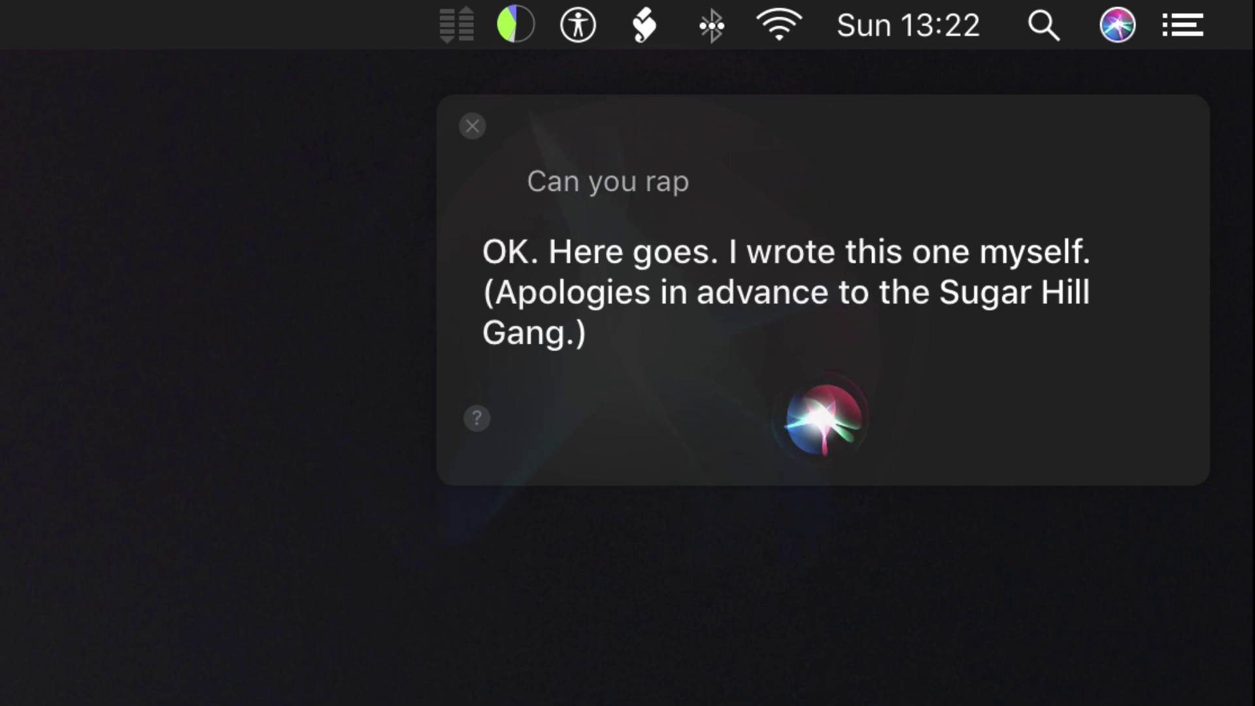
# Step: Summon Siri and ask it to open learn-share.net in Safari
pyautogui.press('super+space')
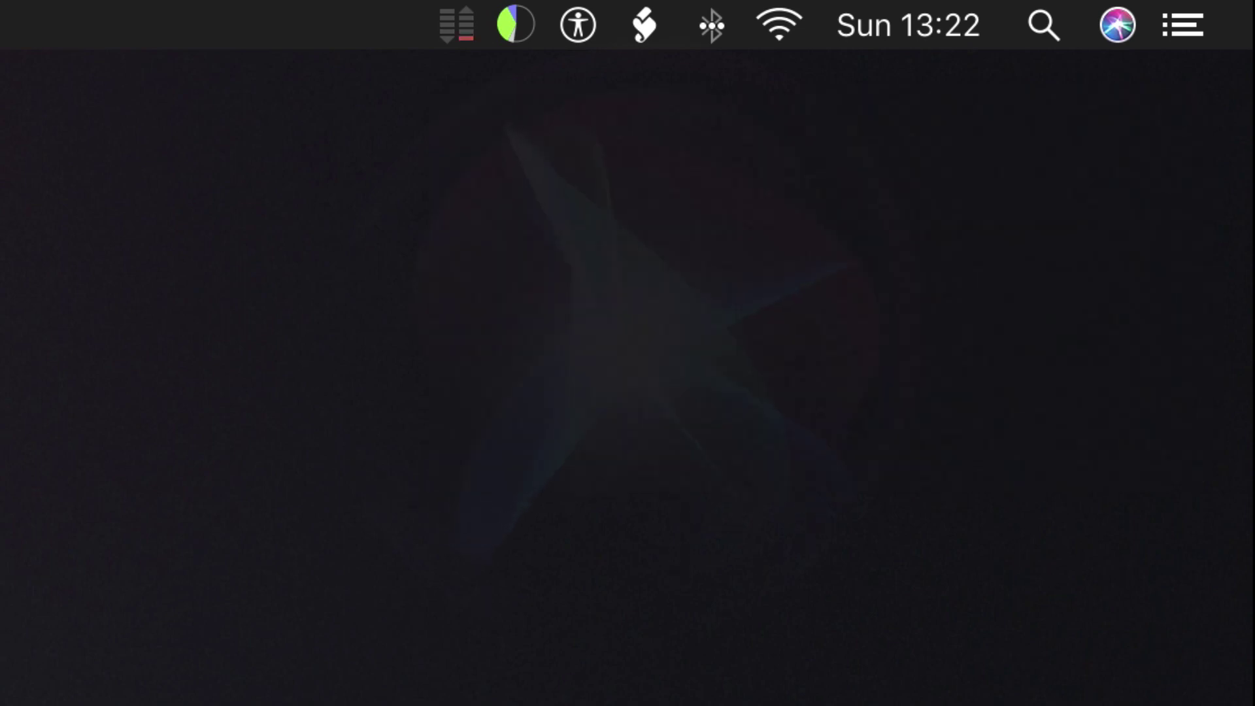